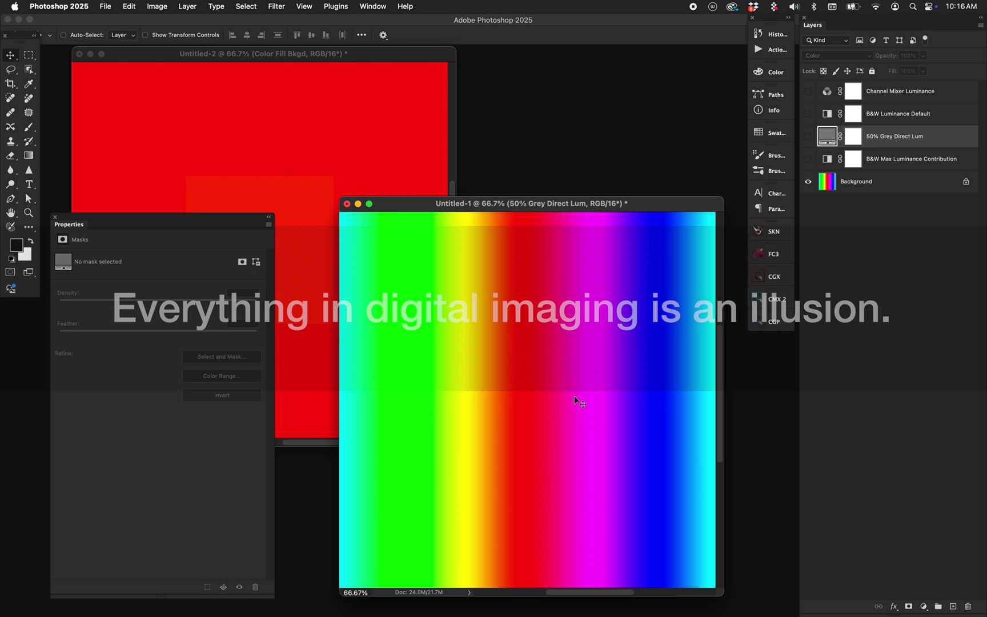
- Turn on the 50% Grey Direct Lum layer so the hue spectrum renders as grey luminance bands
{"action": "mouse_move", "coordinate": [409, 205]}
{"action": "left_mouse_down"}
{"action": "mouse_move", "coordinate": [370, 219]}
{"action": "mouse_move", "coordinate": [410, 172]}
{"action": "mouse_move", "coordinate": [419, 203]}
{"action": "mouse_move", "coordinate": [413, 200]}
{"action": "left_mouse_up"}
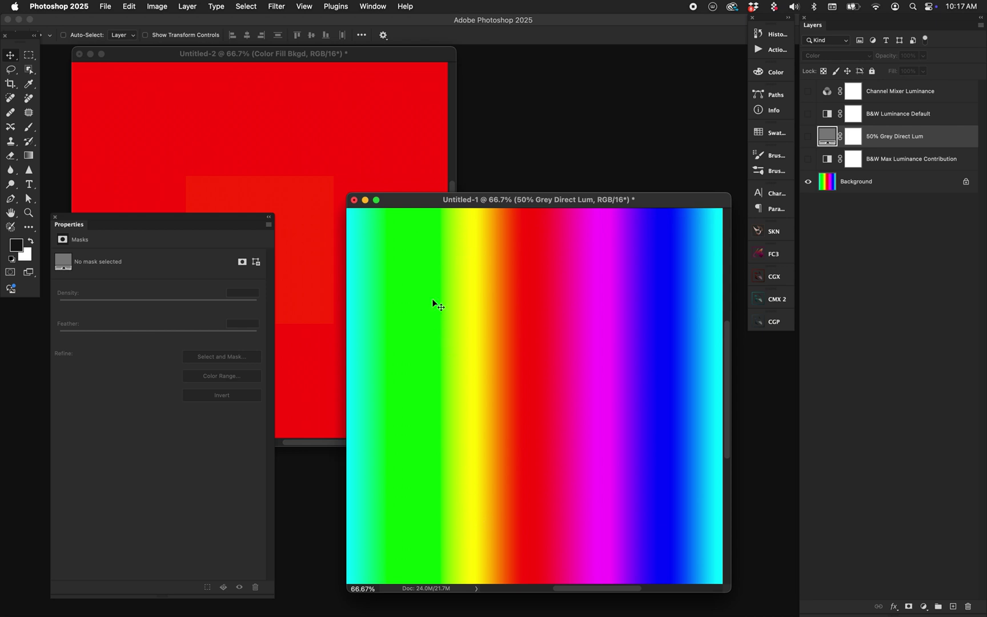
{"action": "mouse_move", "coordinate": [422, 200]}
{"action": "left_mouse_down"}
{"action": "mouse_move", "coordinate": [431, 194]}
{"action": "mouse_move", "coordinate": [427, 201]}
{"action": "left_mouse_up"}
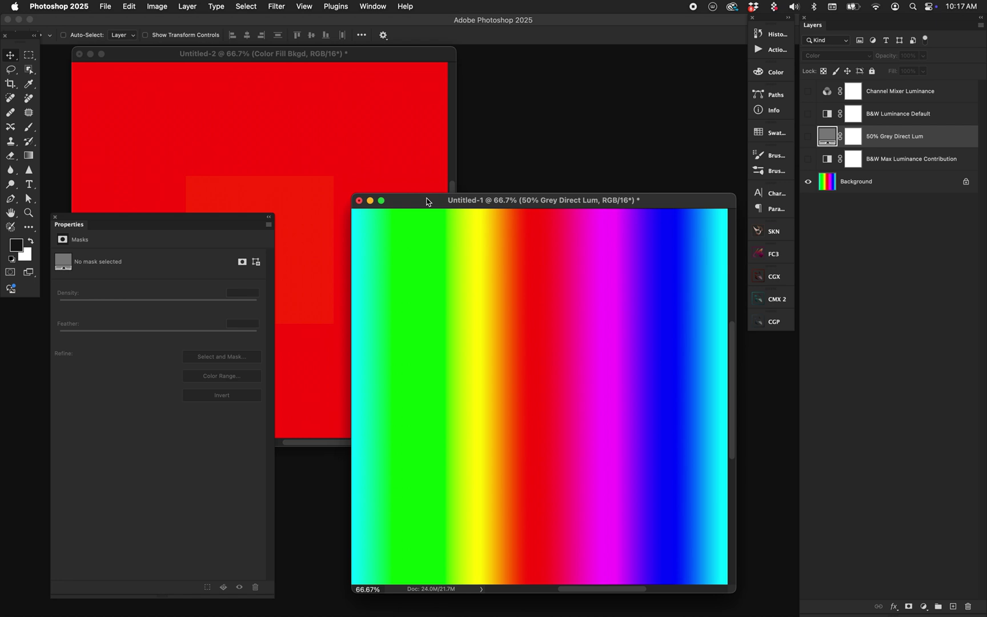
{"action": "left_click_drag", "start_coordinate": [426, 201], "coordinate": [417, 200]}
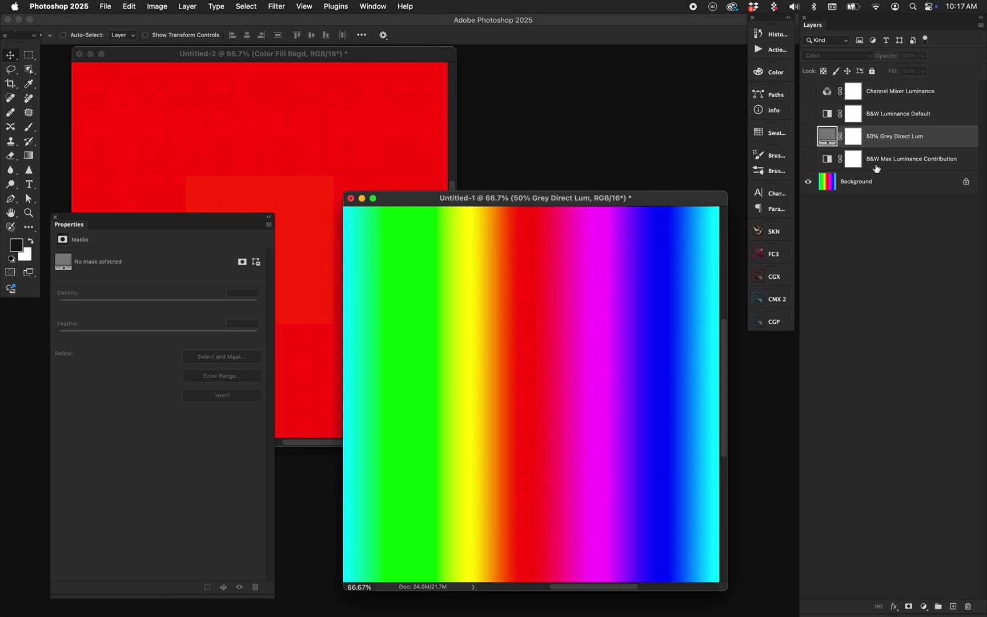
{"action": "left_click", "coordinate": [809, 137]}
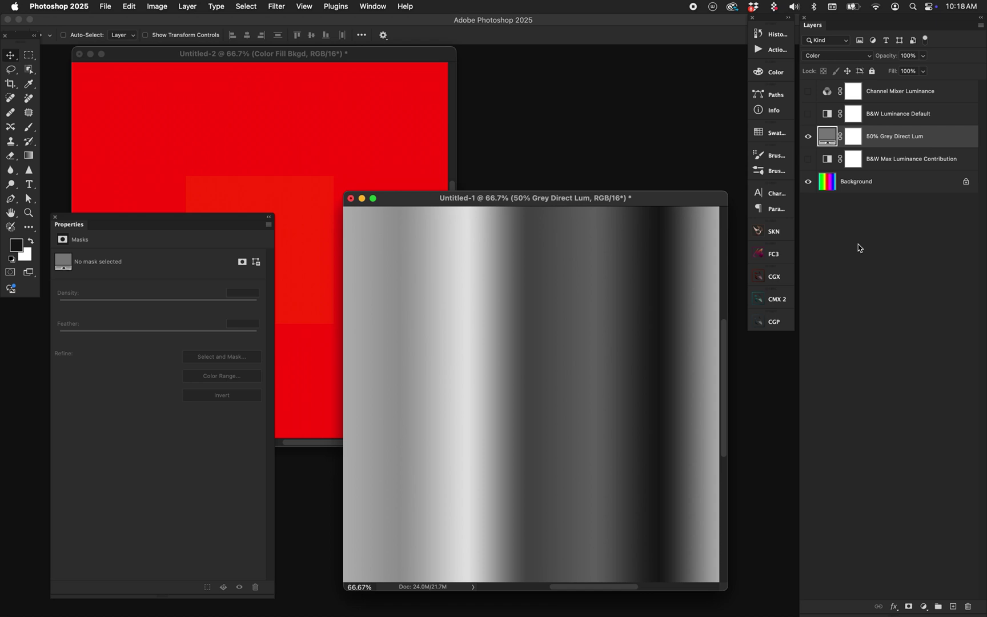
- Toggle the 50% Grey Direct Lum layer off, on, and off again, restoring the full-colour spectrum
{"action": "left_click", "coordinate": [807, 137]}
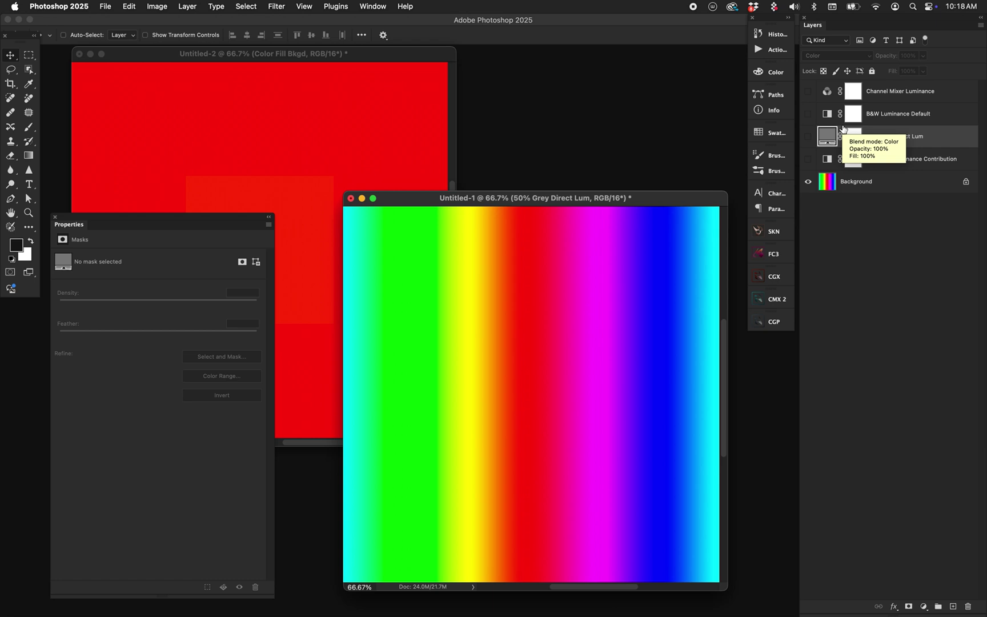
{"action": "left_click", "coordinate": [805, 137]}
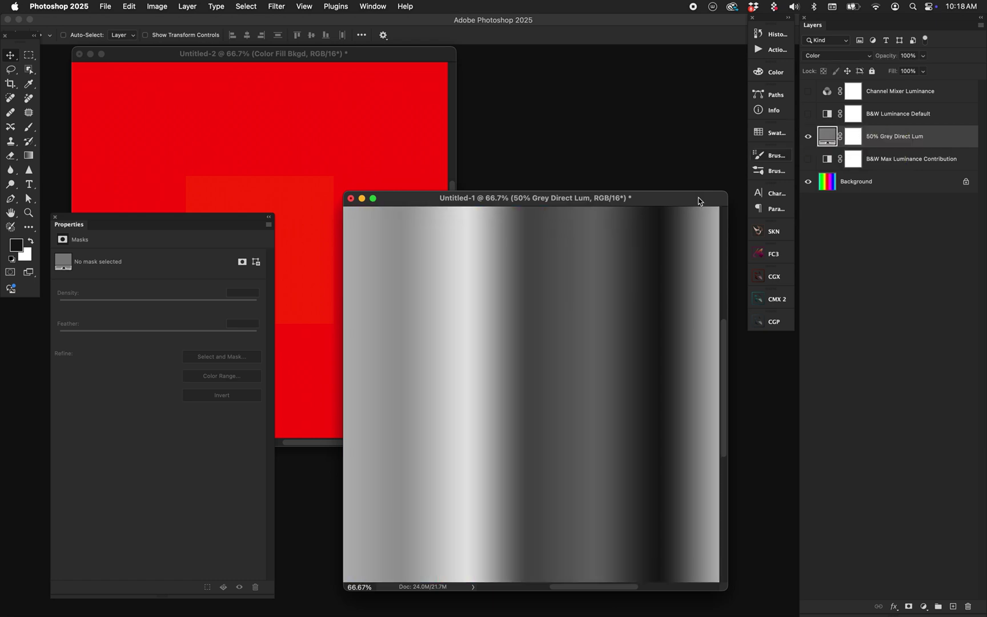
{"action": "left_click", "coordinate": [807, 136]}
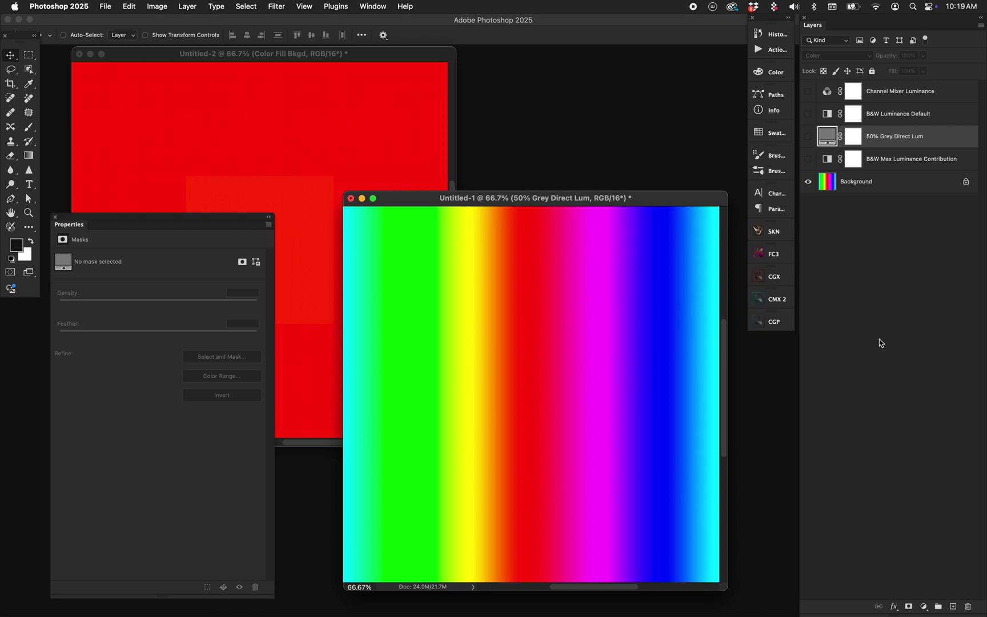
- Select the B&W Max Luminance Contribution layer, apply the Maximum White preset, and make it visible
{"action": "left_click", "coordinate": [821, 163]}
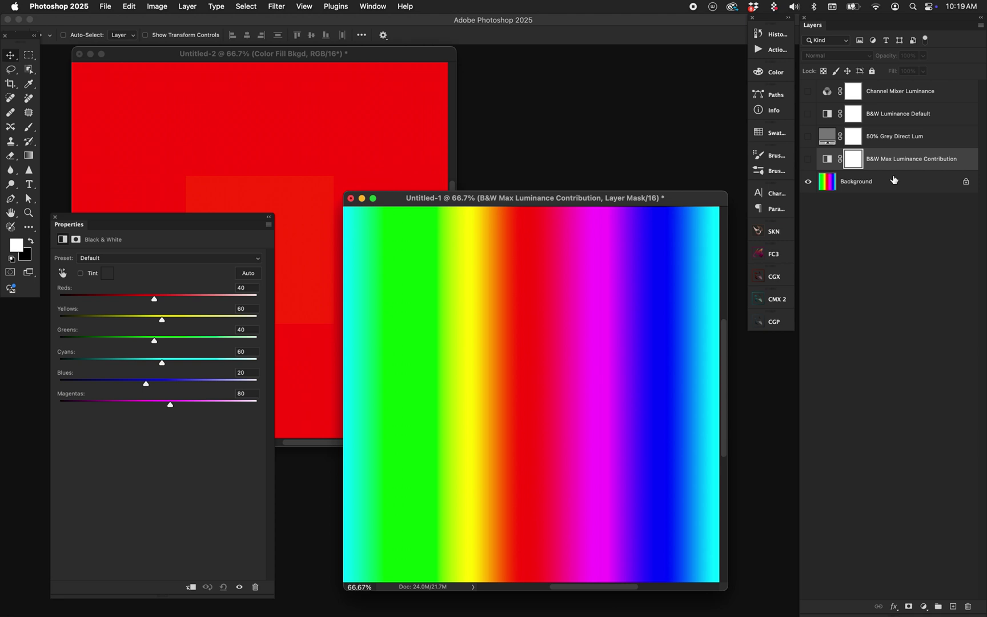
{"action": "left_click", "coordinate": [178, 258]}
{"action": "left_click", "coordinate": [140, 338]}
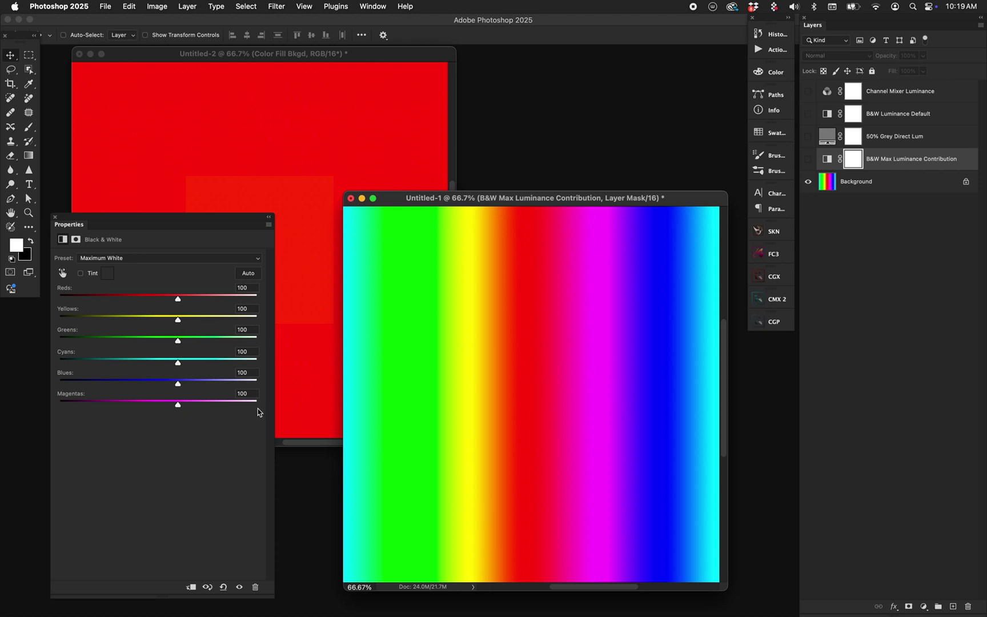
{"action": "left_click", "coordinate": [807, 158]}
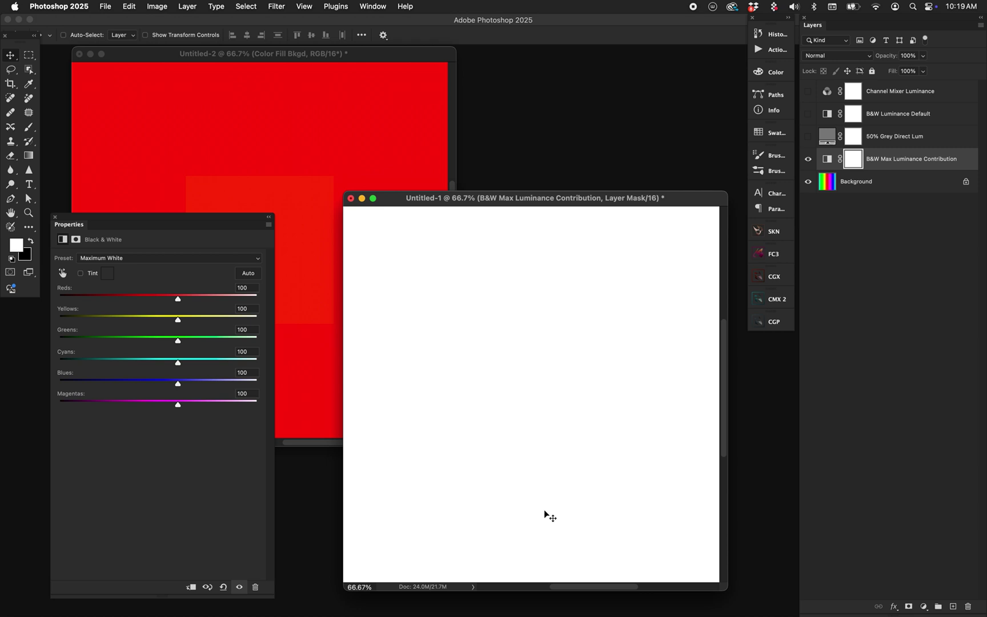
- Try Reds at 0 and the Maximum Black preset, then return to Maximum White with all colours at 100
{"action": "left_click_drag", "start_coordinate": [178, 300], "coordinate": [144, 304]}
{"action": "left_click", "coordinate": [251, 288]}
{"action": "type", "text": "0"}
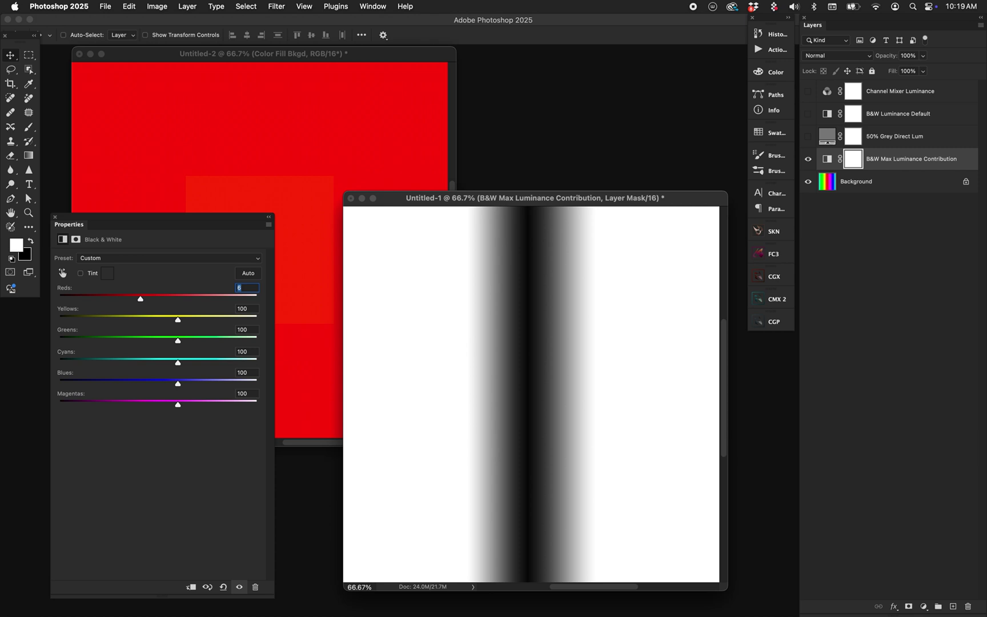
{"action": "key", "text": "Return"}
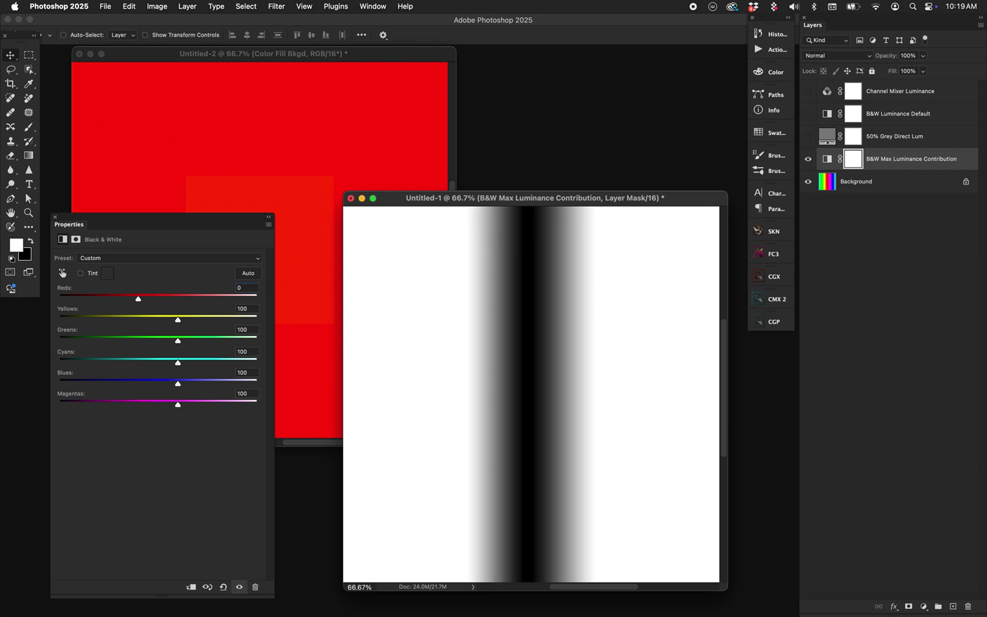
{"action": "left_click", "coordinate": [174, 261]}
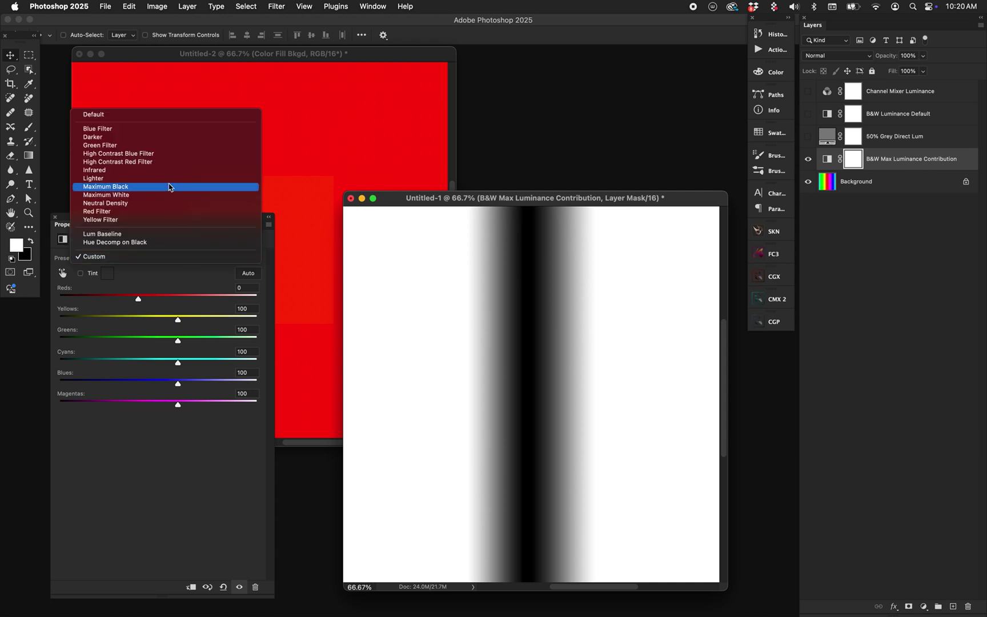
{"action": "left_click", "coordinate": [169, 187]}
{"action": "left_click", "coordinate": [165, 254]}
{"action": "left_click", "coordinate": [157, 265]}
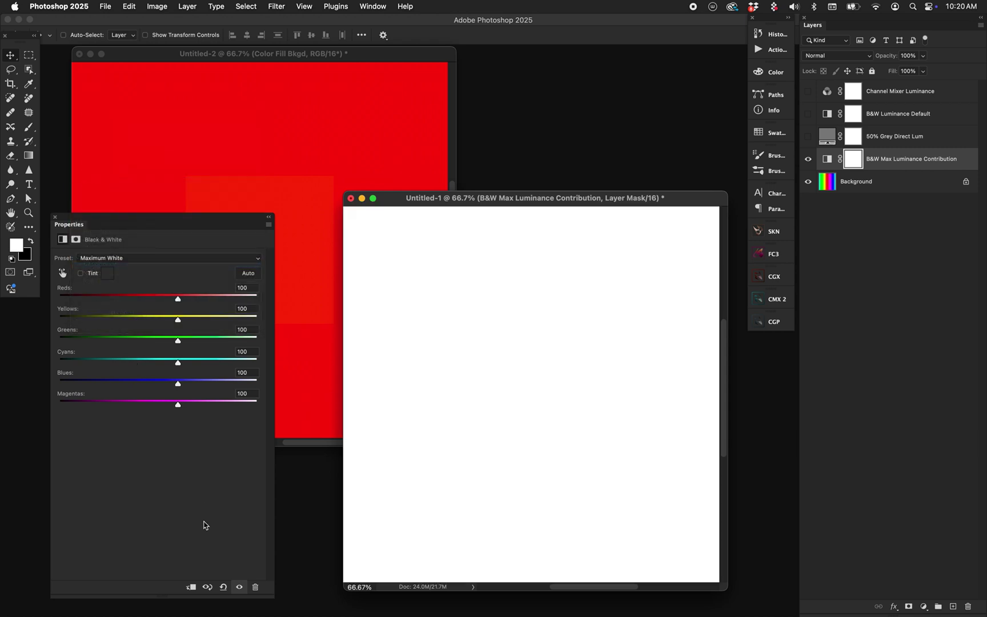
- Hide B&W Max Luminance Contribution and show and select B&W Luminance Default (Reds 40, Yellows 60, Blues 20)
{"action": "left_click", "coordinate": [807, 162]}
{"action": "left_click", "coordinate": [807, 138]}
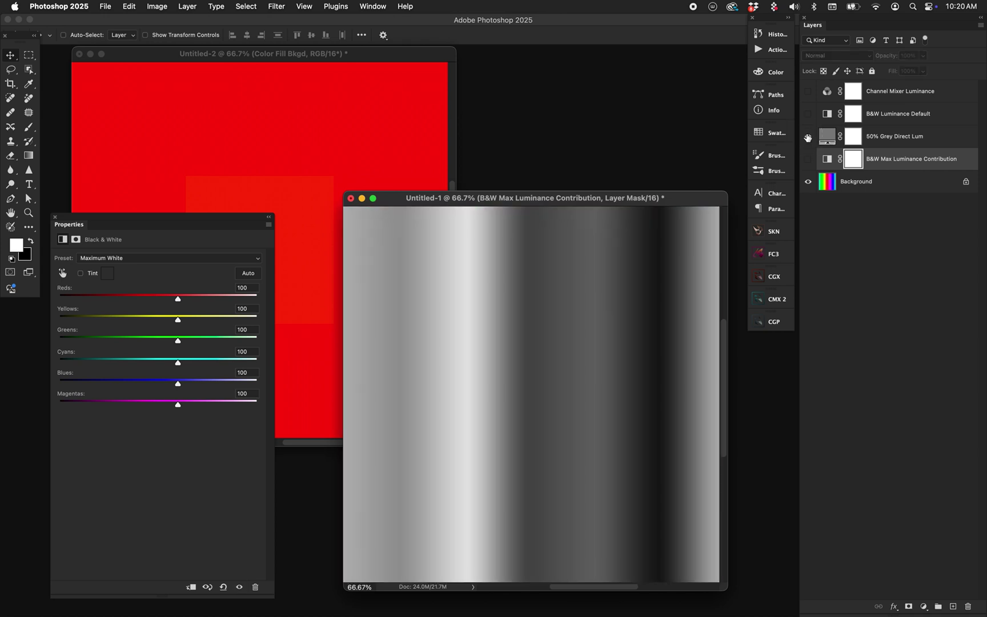
{"action": "left_click", "coordinate": [807, 137]}
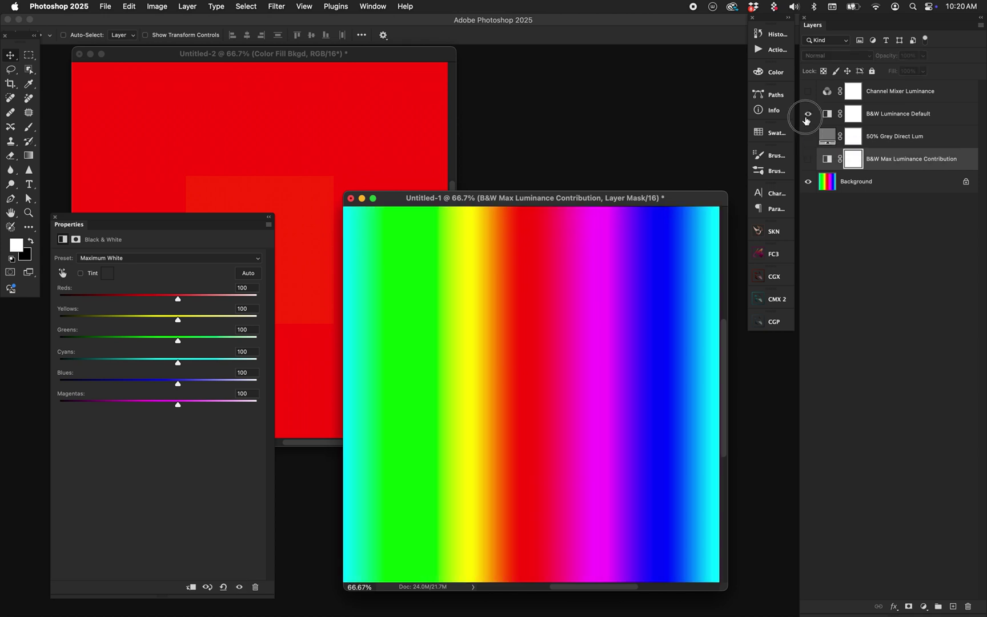
{"action": "left_click", "coordinate": [807, 114]}
{"action": "left_click", "coordinate": [827, 115]}
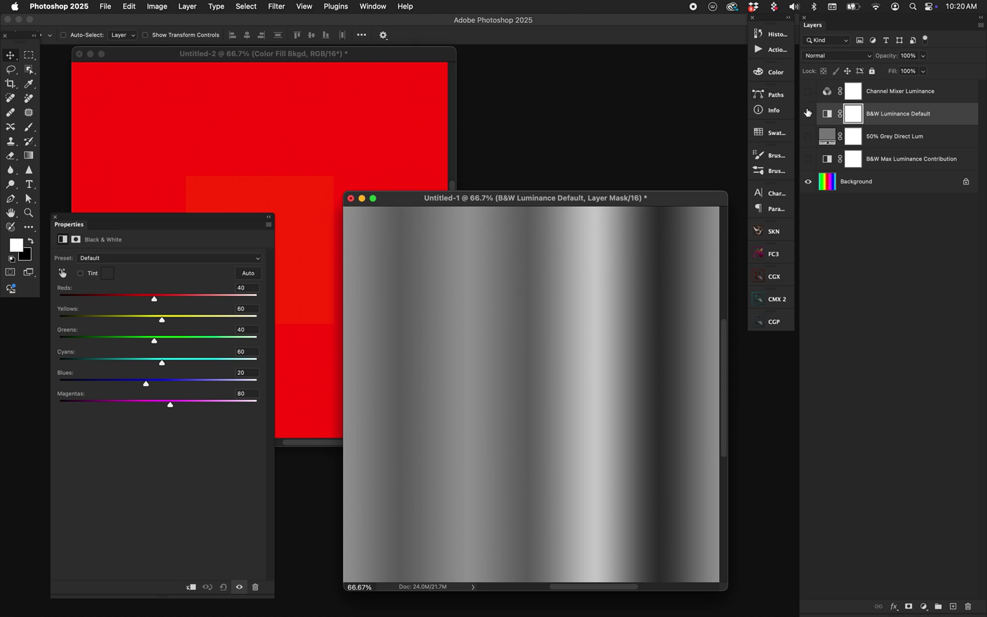
{"action": "left_click_drag", "start_coordinate": [808, 114], "coordinate": [808, 138]}
{"action": "left_click", "coordinate": [808, 137]}
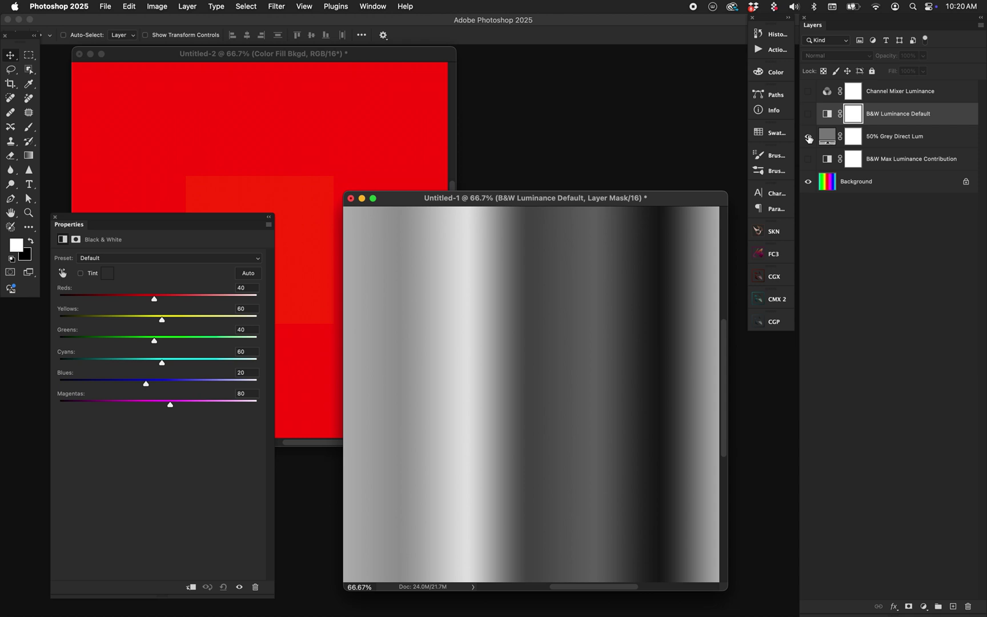
{"action": "left_click", "coordinate": [808, 137]}
{"action": "left_click", "coordinate": [808, 119]}
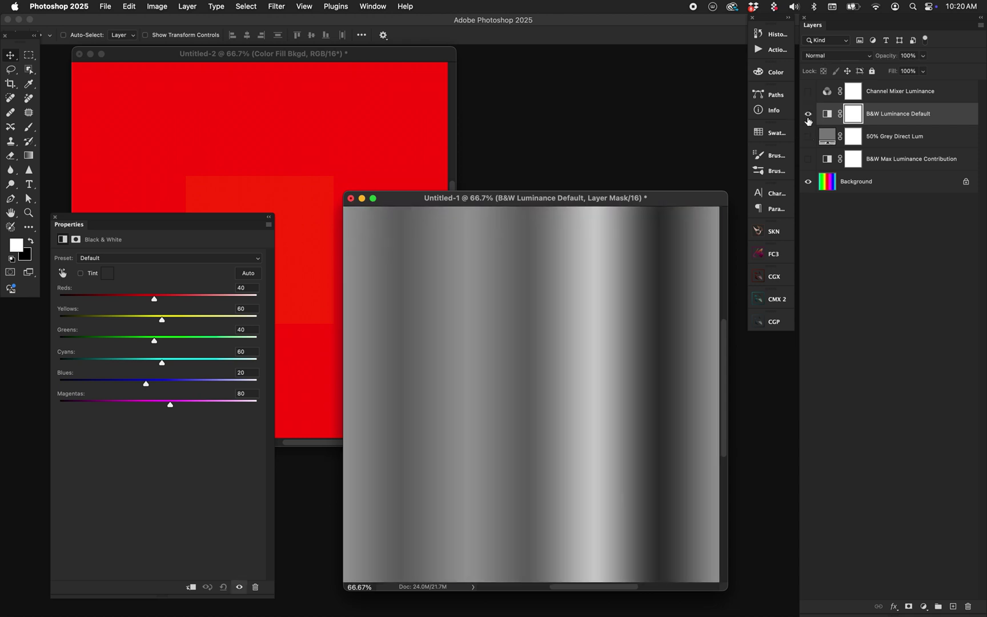
{"action": "left_click", "coordinate": [808, 114]}
{"action": "left_click", "coordinate": [808, 137]}
{"action": "left_click", "coordinate": [807, 137]}
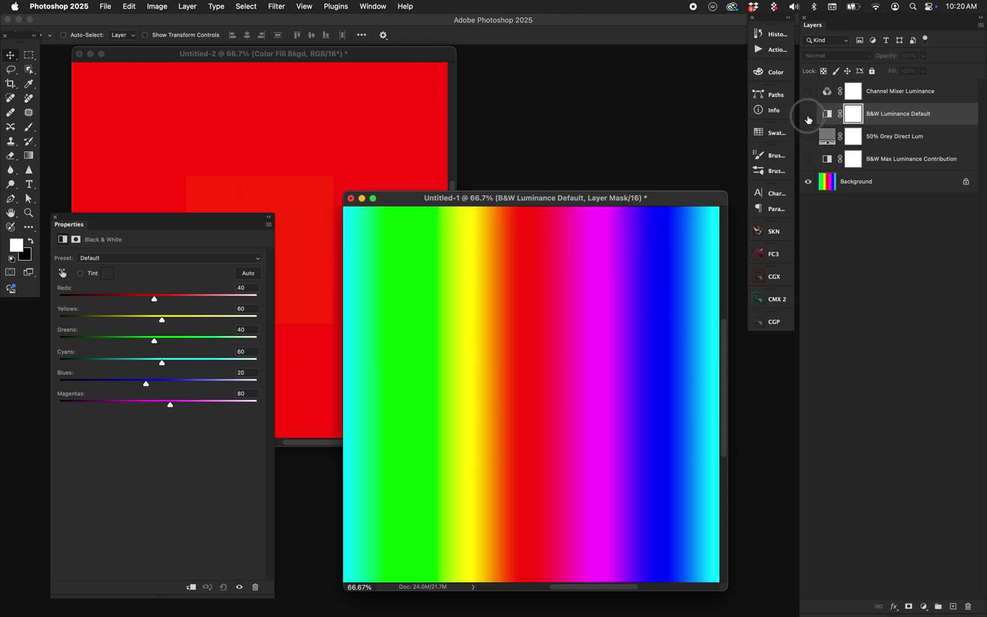
{"action": "left_click", "coordinate": [808, 117]}
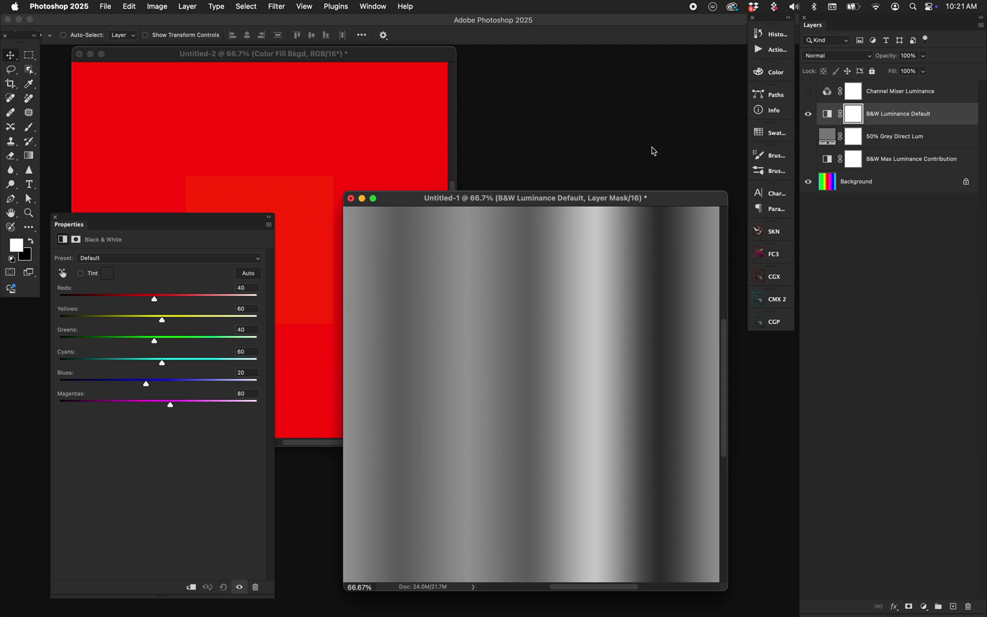
- Hide B&W Luminance Default, briefly show the Channel Mixer Luminance layer, then bring Untitled-2 forward
{"action": "left_click", "coordinate": [807, 118]}
{"action": "left_click", "coordinate": [829, 97]}
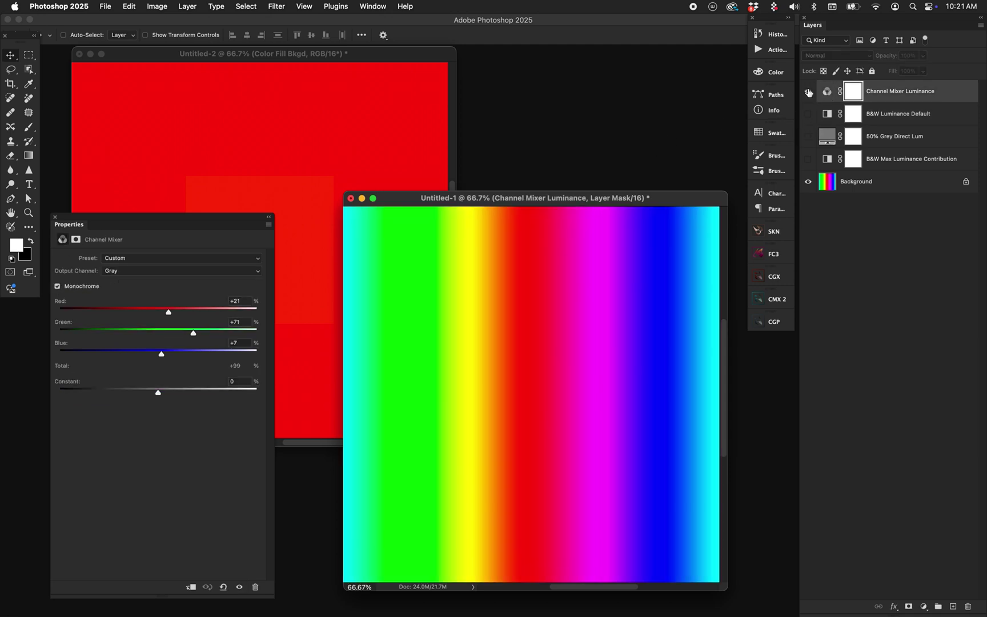
{"action": "left_click", "coordinate": [807, 91]}
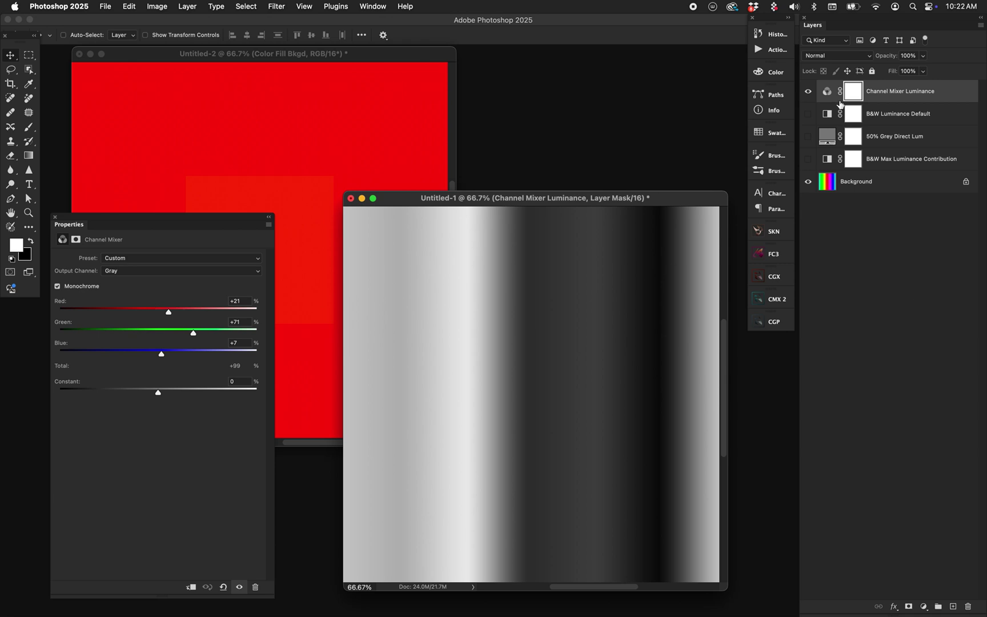
{"action": "left_click", "coordinate": [807, 91]}
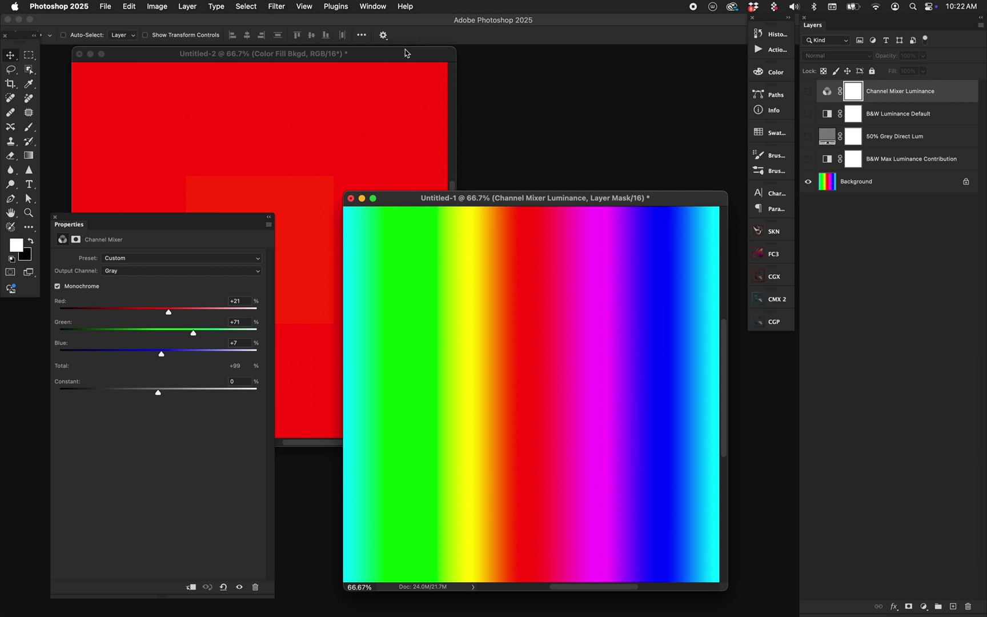
{"action": "left_click_drag", "start_coordinate": [401, 55], "coordinate": [580, 78]}
- Show Untitled-2 full screen, fitted to the screen, with the Properties panel moved off the canvas
{"action": "key", "text": "f"}
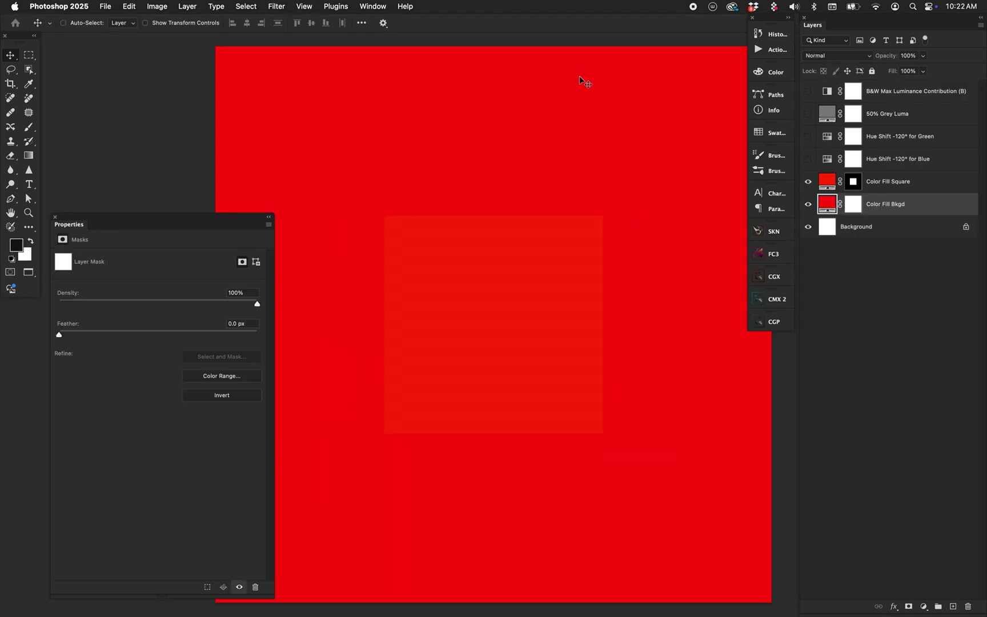
{"action": "key", "text": "super+0"}
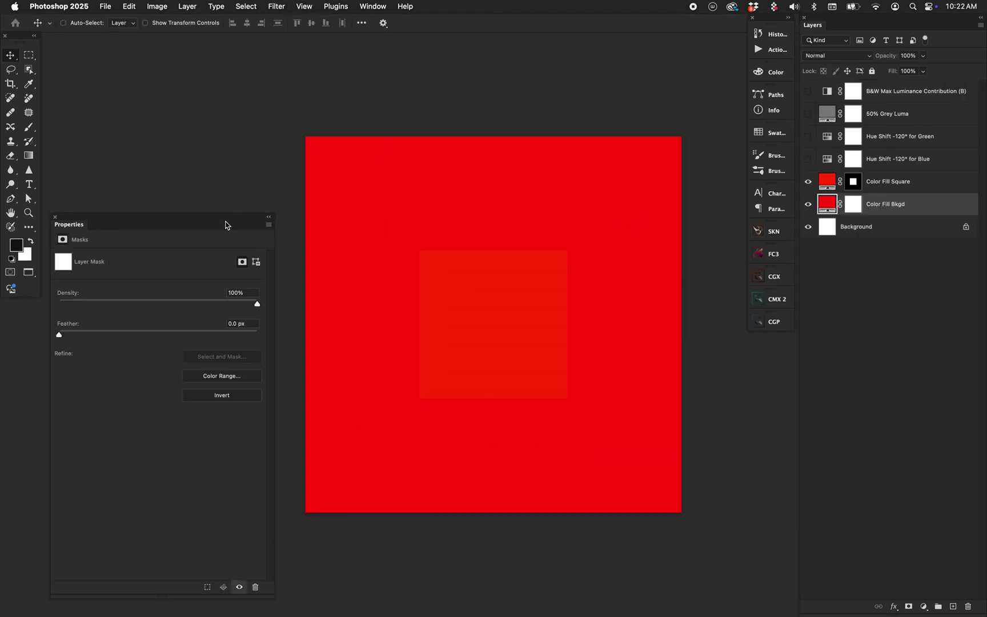
{"action": "left_click_drag", "start_coordinate": [224, 221], "coordinate": [217, 217]}
{"action": "left_click_drag", "start_coordinate": [499, 229], "coordinate": [498, 230]}
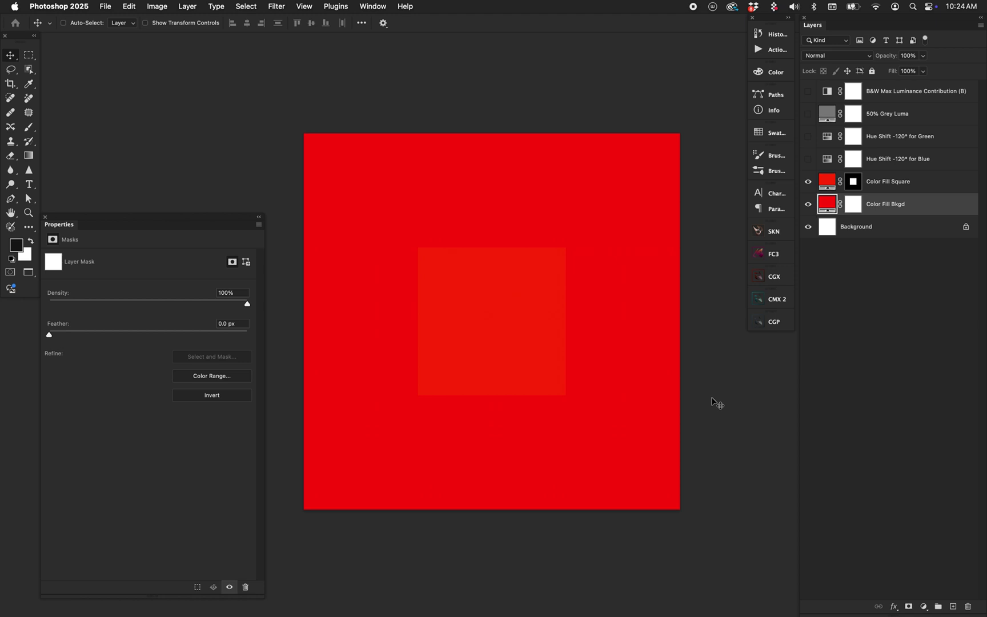
{"action": "double_click", "coordinate": [826, 204]}
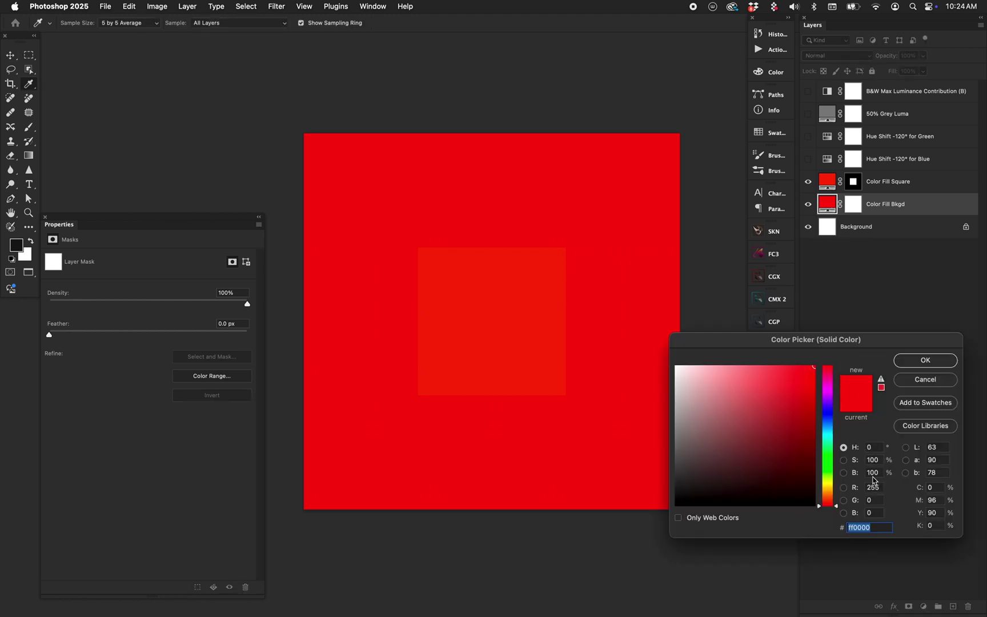
{"action": "left_click", "coordinate": [914, 379]}
{"action": "double_click", "coordinate": [826, 182]}
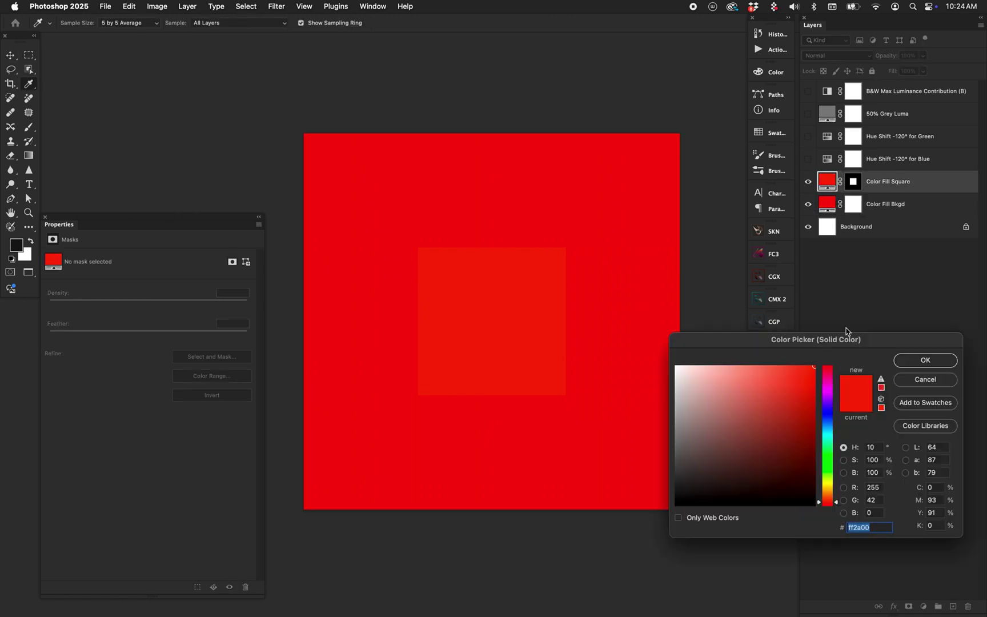
{"action": "double_click", "coordinate": [862, 447]}
{"action": "left_click", "coordinate": [901, 381]}
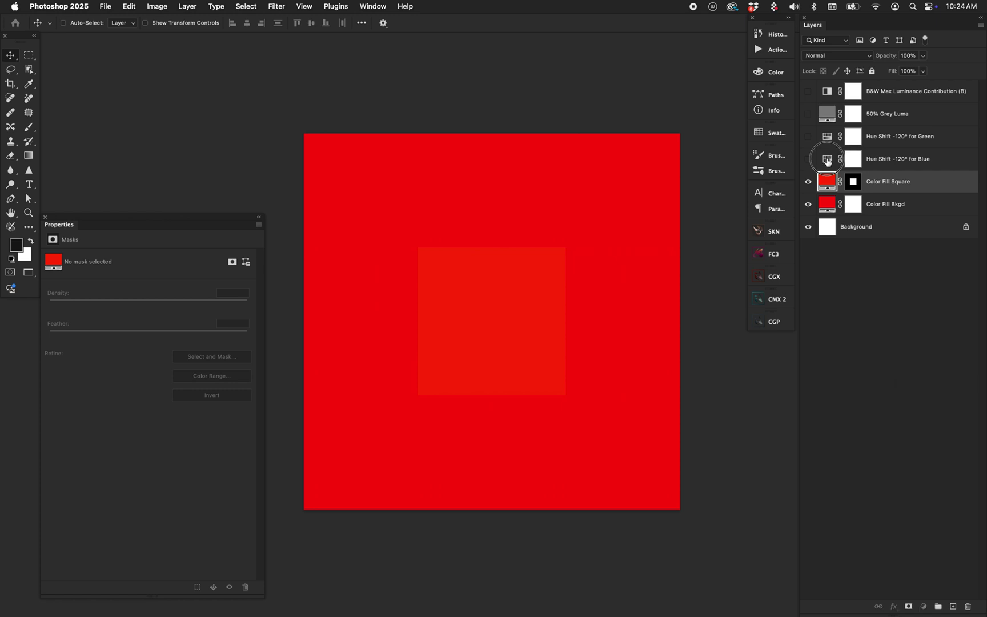
{"action": "left_click", "coordinate": [828, 160]}
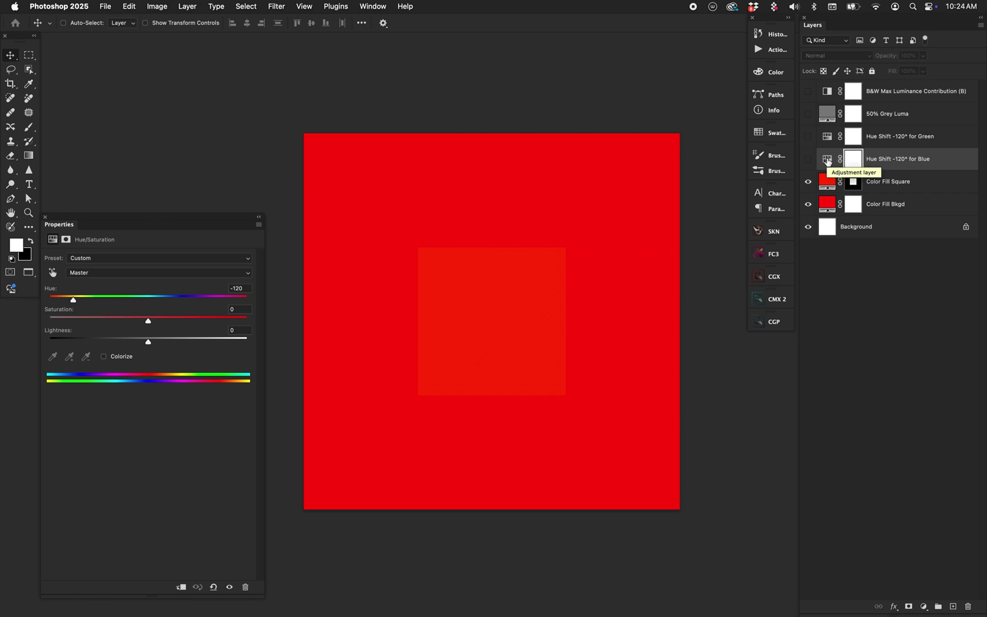
{"action": "left_click", "coordinate": [807, 159]}
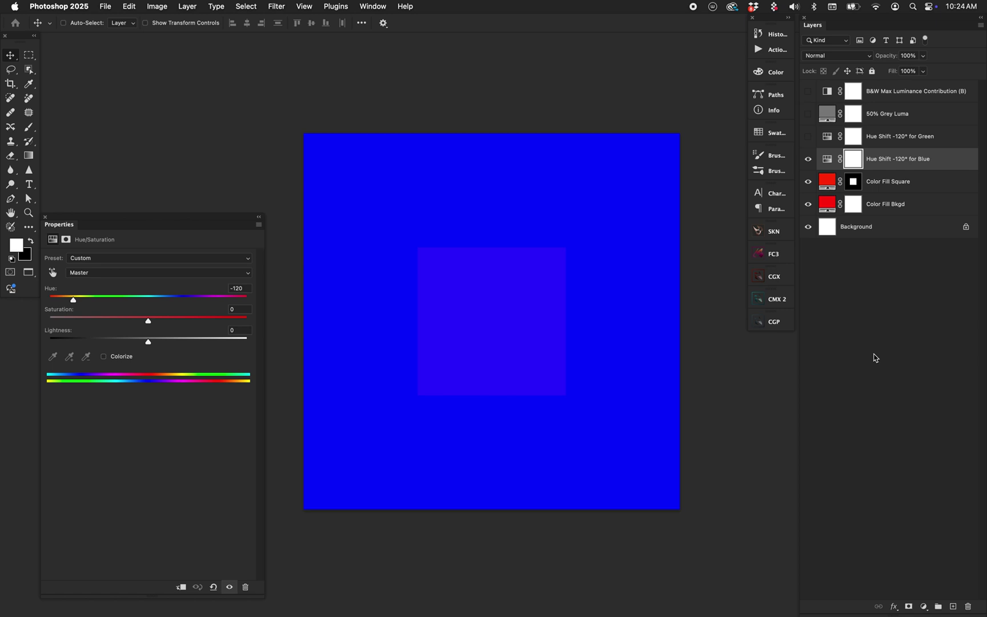
{"action": "left_click", "coordinate": [830, 141]}
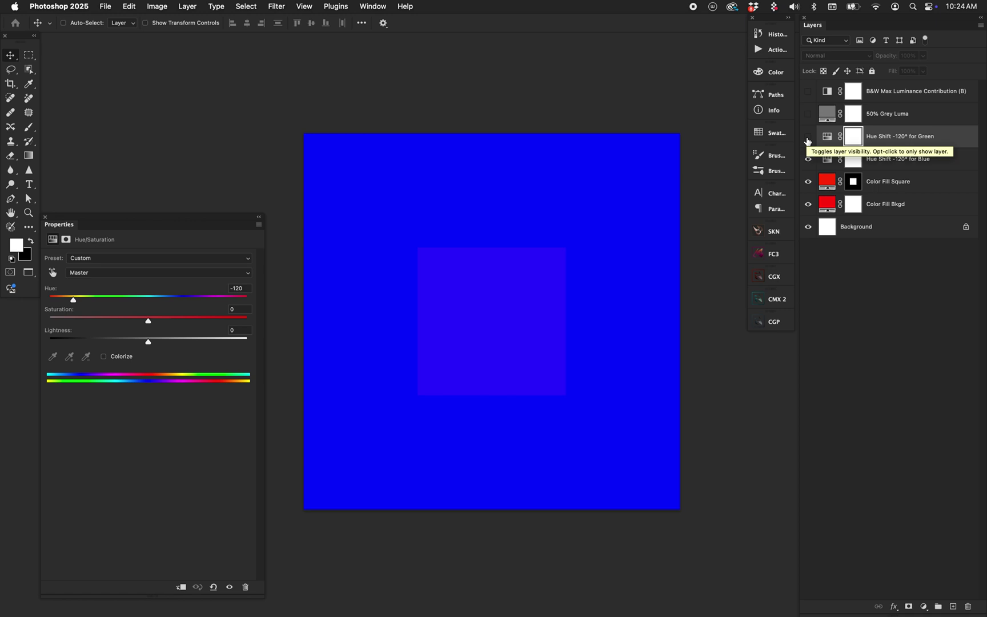
{"action": "left_click", "coordinate": [808, 137]}
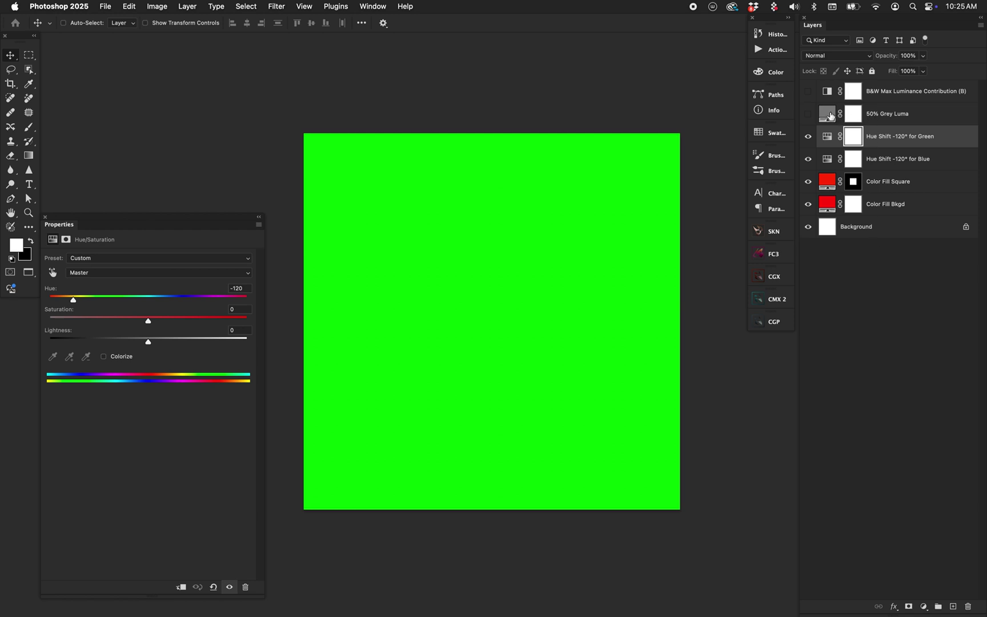
{"action": "left_click_drag", "start_coordinate": [808, 135], "coordinate": [808, 158]}
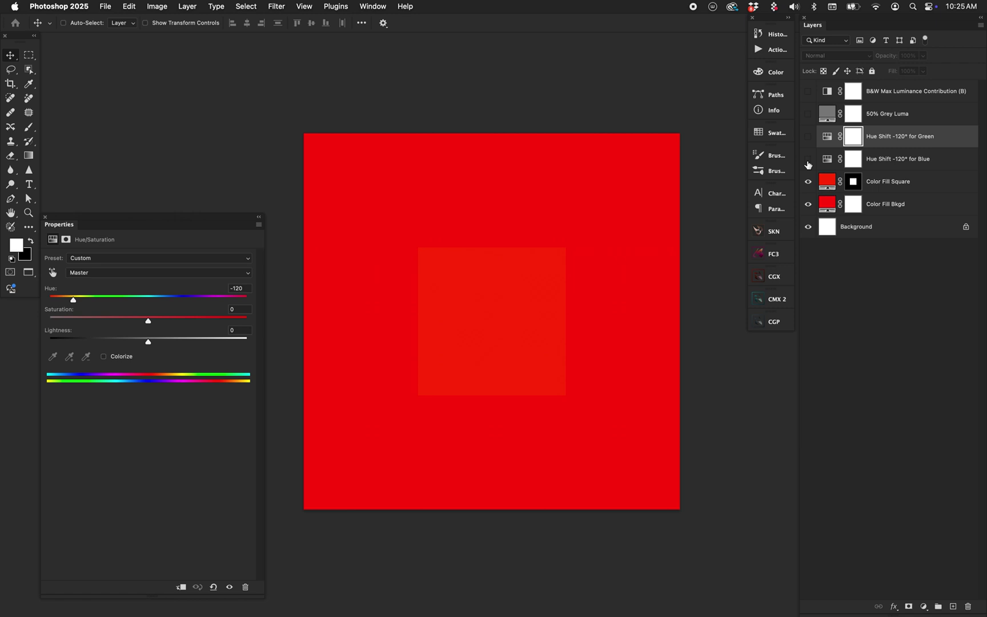
{"action": "left_click", "coordinate": [826, 114]}
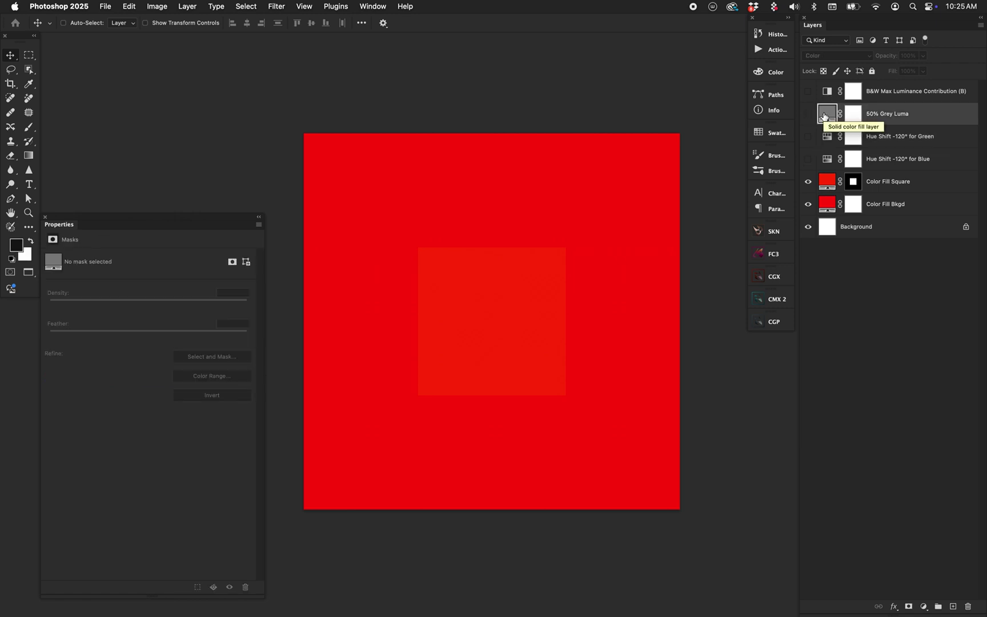
{"action": "left_click", "coordinate": [808, 114]}
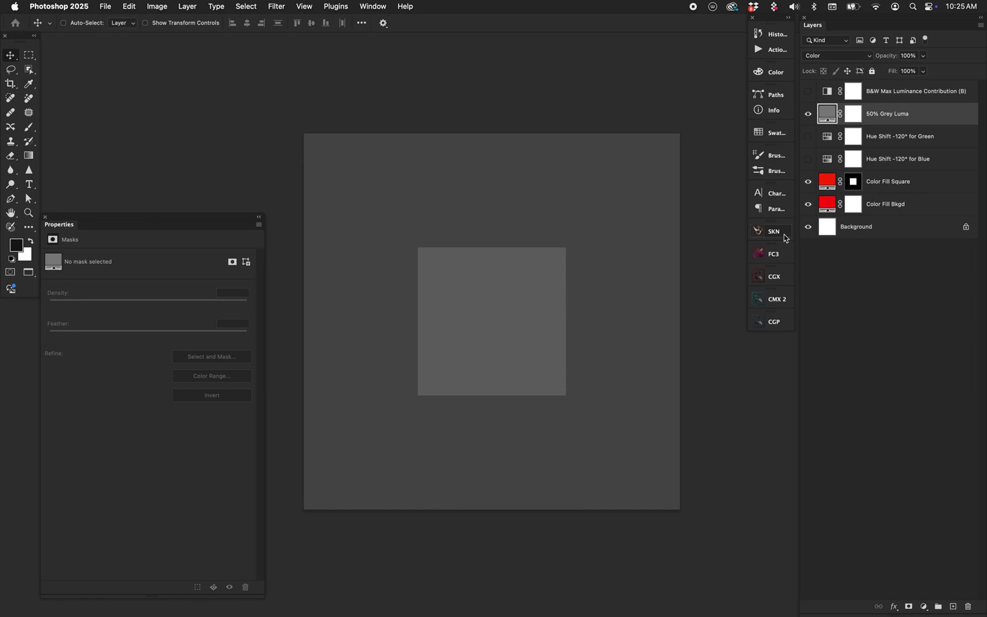
{"action": "left_click", "coordinate": [808, 159]}
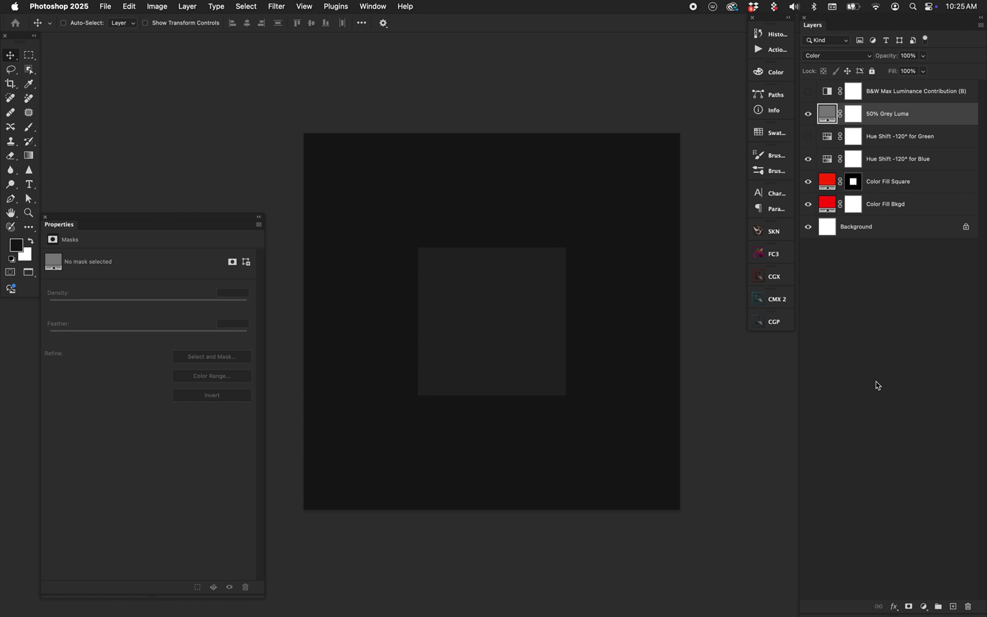
{"action": "left_click", "coordinate": [807, 136]}
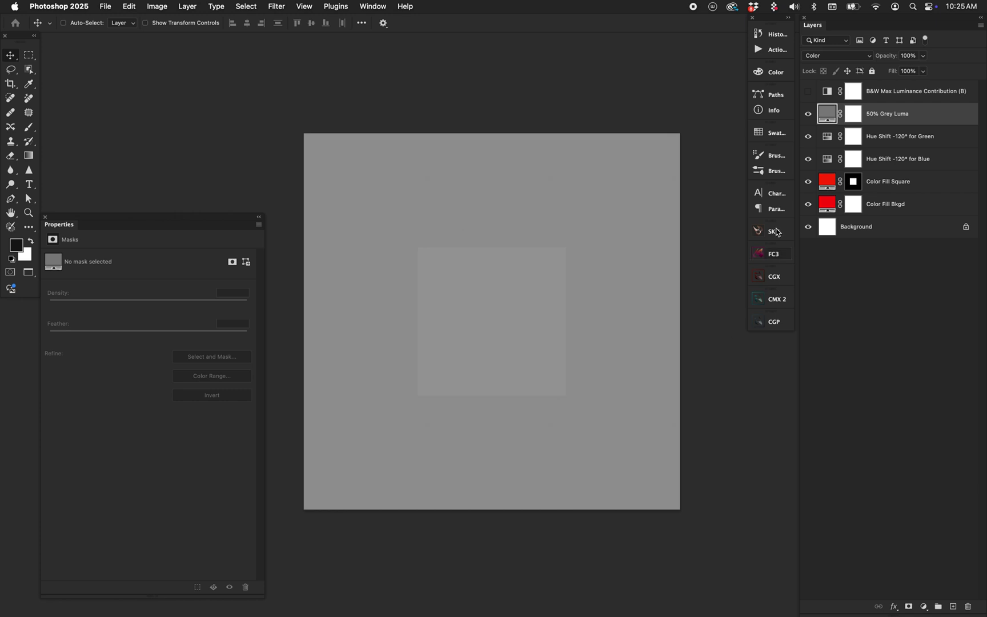
{"action": "left_click", "coordinate": [808, 137]}
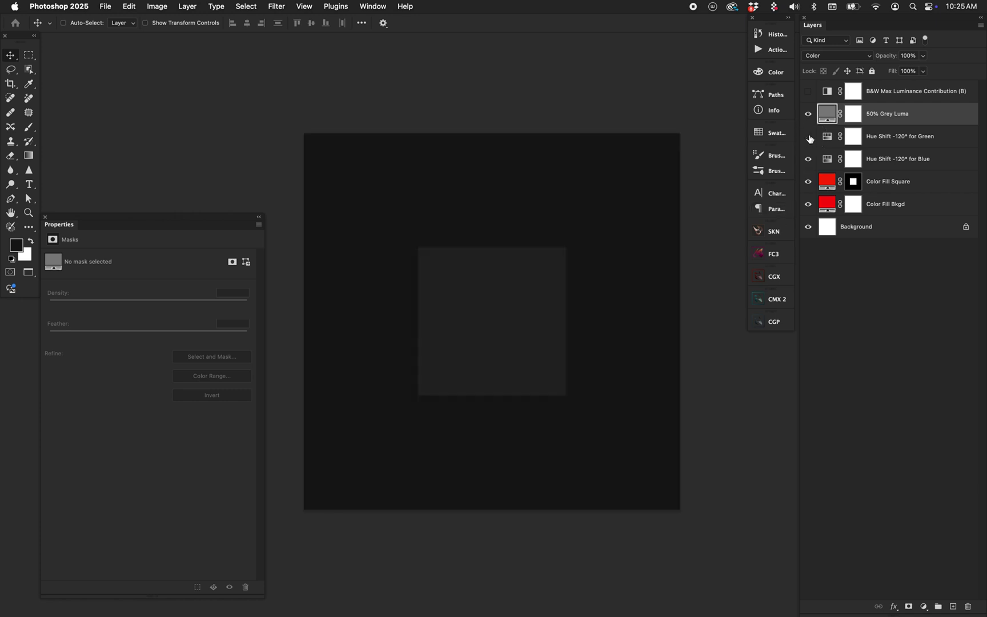
{"action": "left_click", "coordinate": [809, 137]}
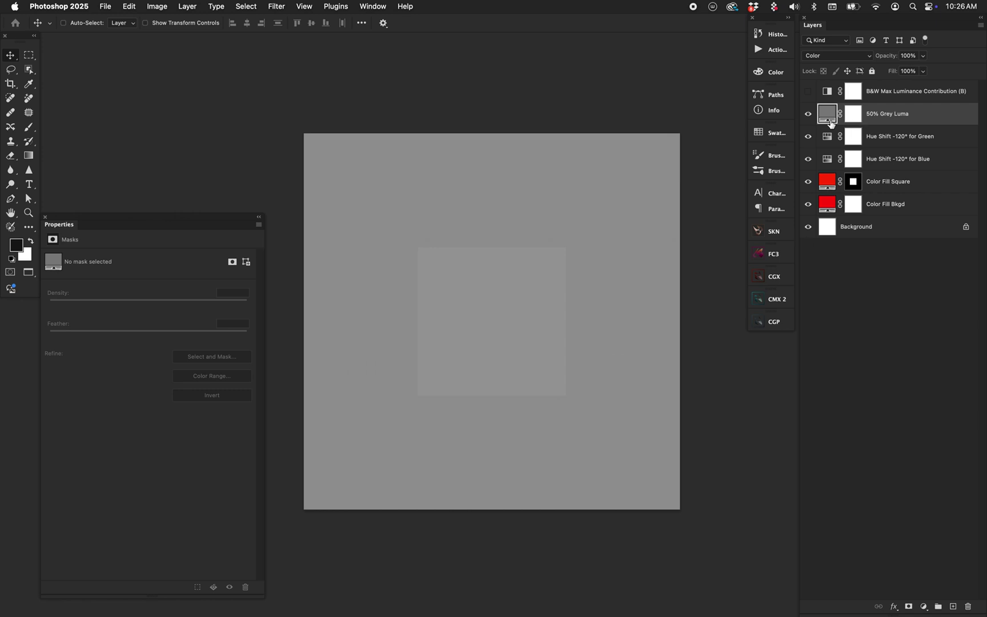
{"action": "left_click", "coordinate": [809, 115]}
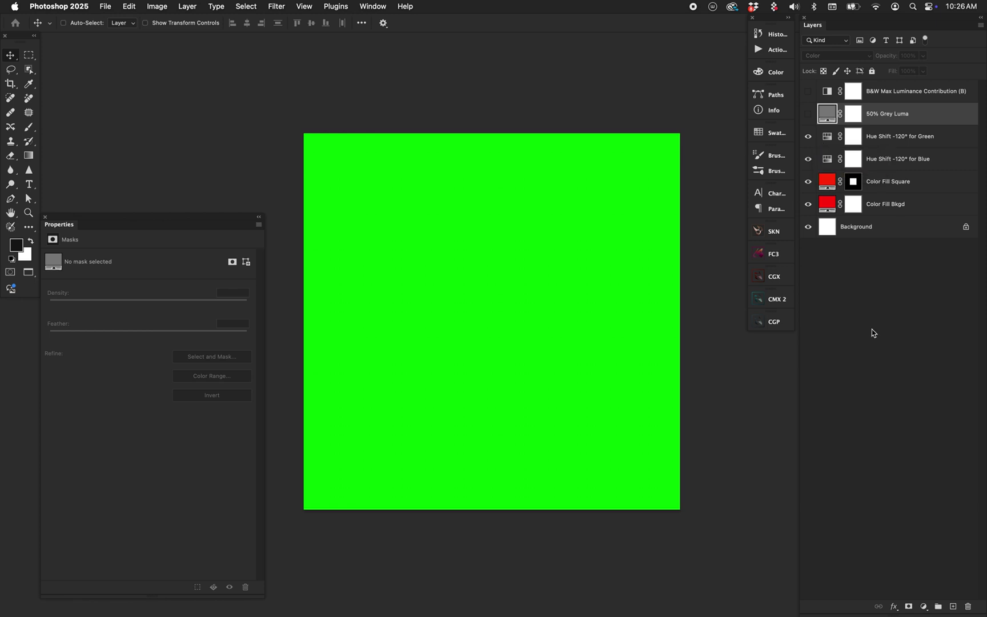
- Hide the green and blue hue shifts, exit full screen, and place Untitled-1 in front of Untitled-2
{"action": "left_click", "coordinate": [808, 136]}
{"action": "left_click", "coordinate": [808, 159]}
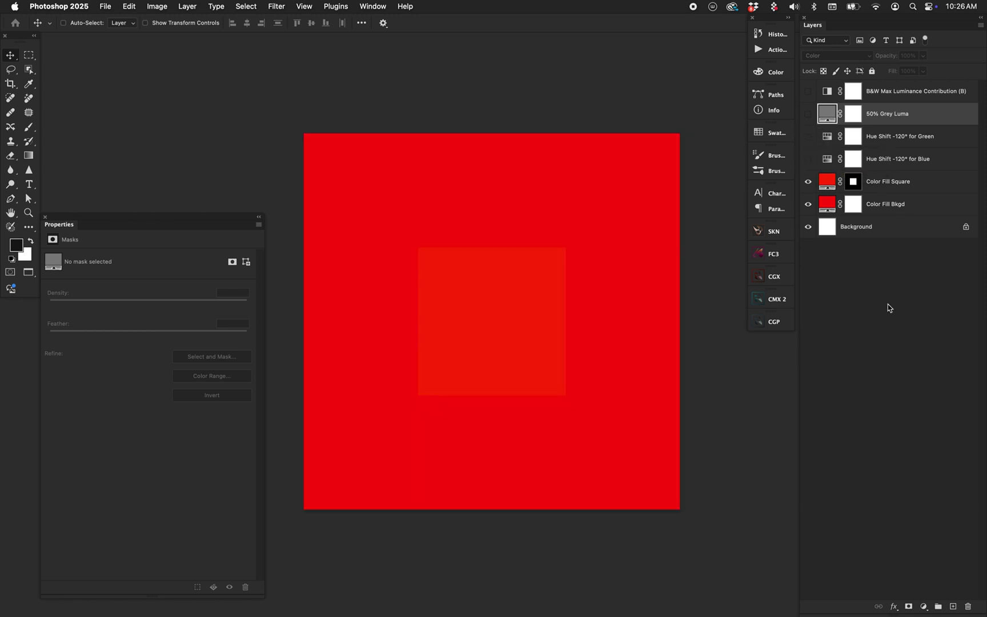
{"action": "key", "text": "f"}
{"action": "key", "text": "f"}
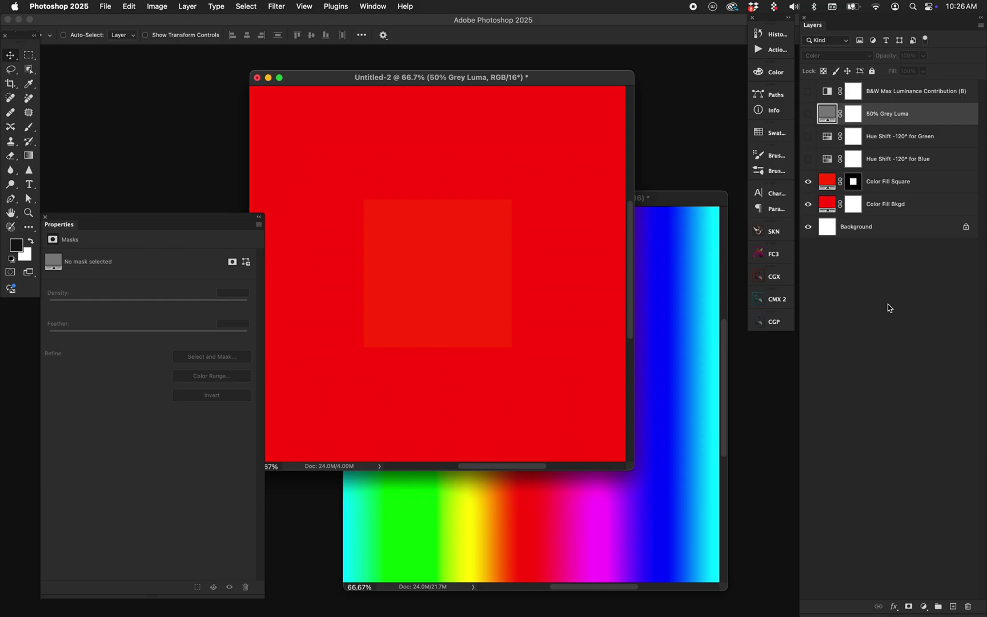
{"action": "left_click_drag", "start_coordinate": [588, 84], "coordinate": [421, 82]}
{"action": "left_click", "coordinate": [620, 213]}
{"action": "left_click_drag", "start_coordinate": [628, 205], "coordinate": [631, 200]}
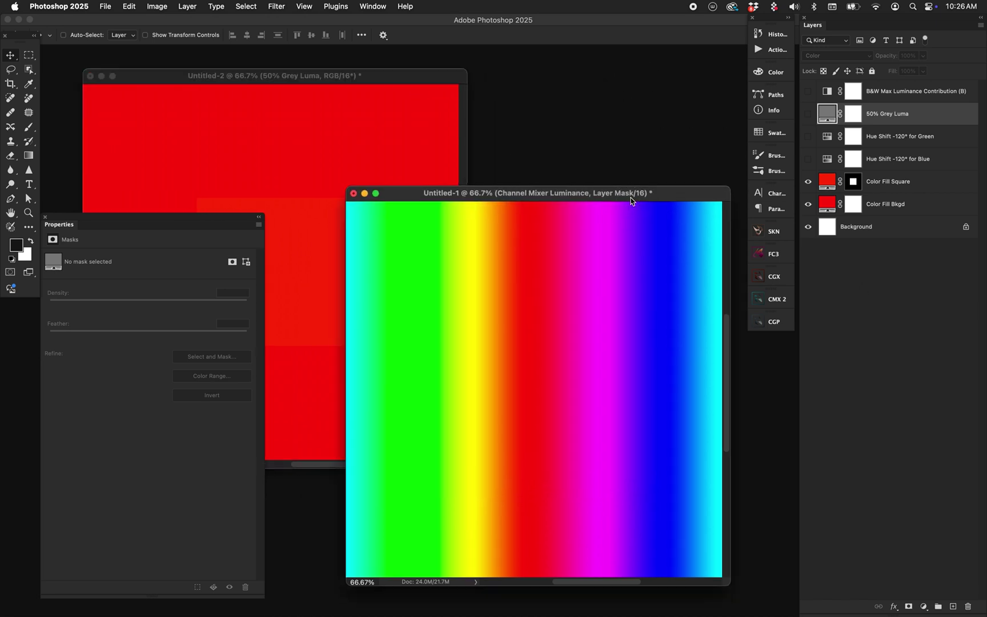